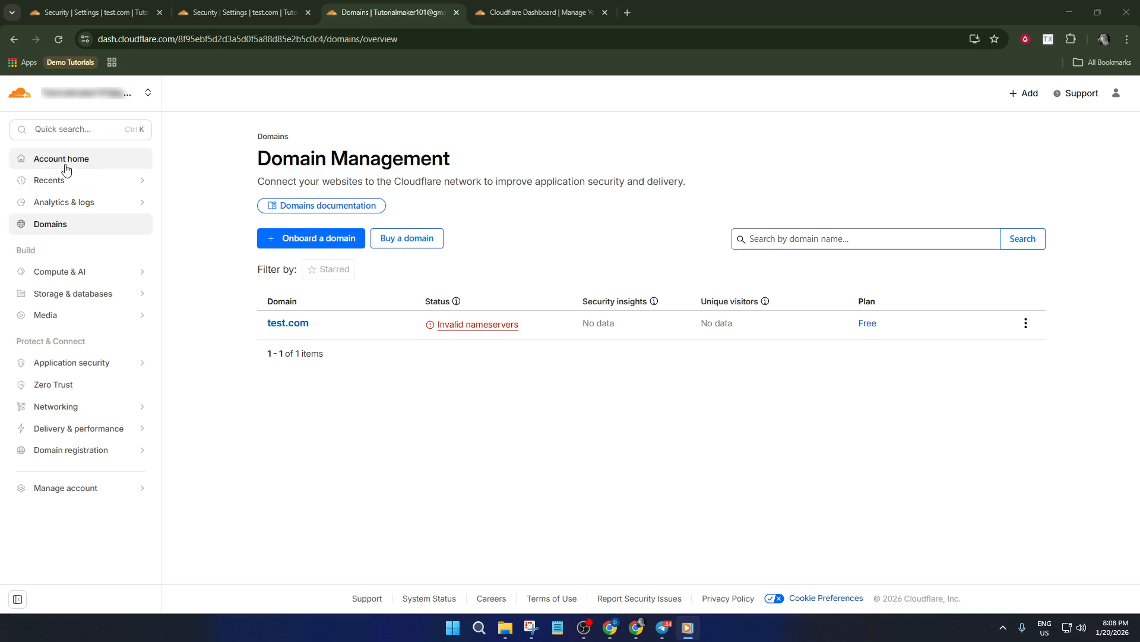
Open the security rules page of the test.com domain
left_click(288, 326)
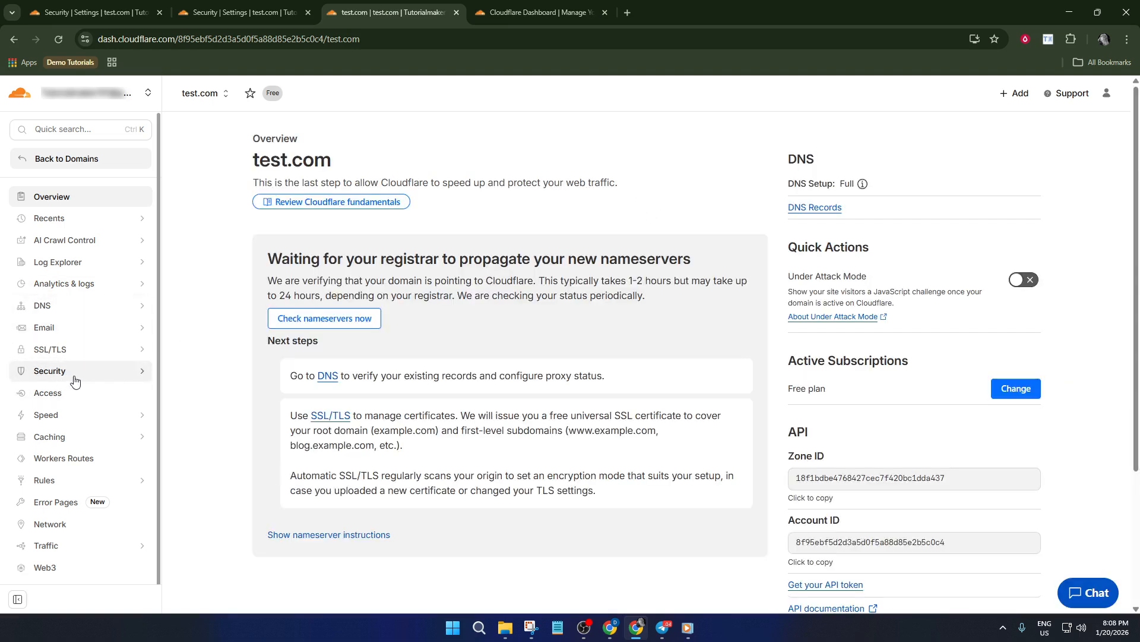
left_click(77, 379)
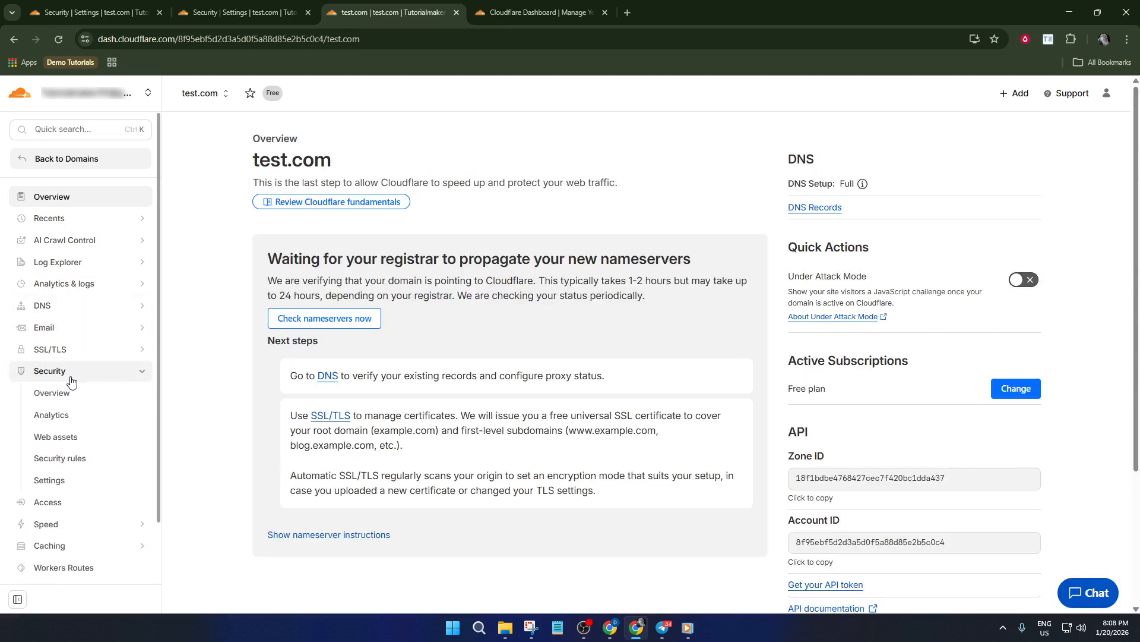
left_click(64, 458)
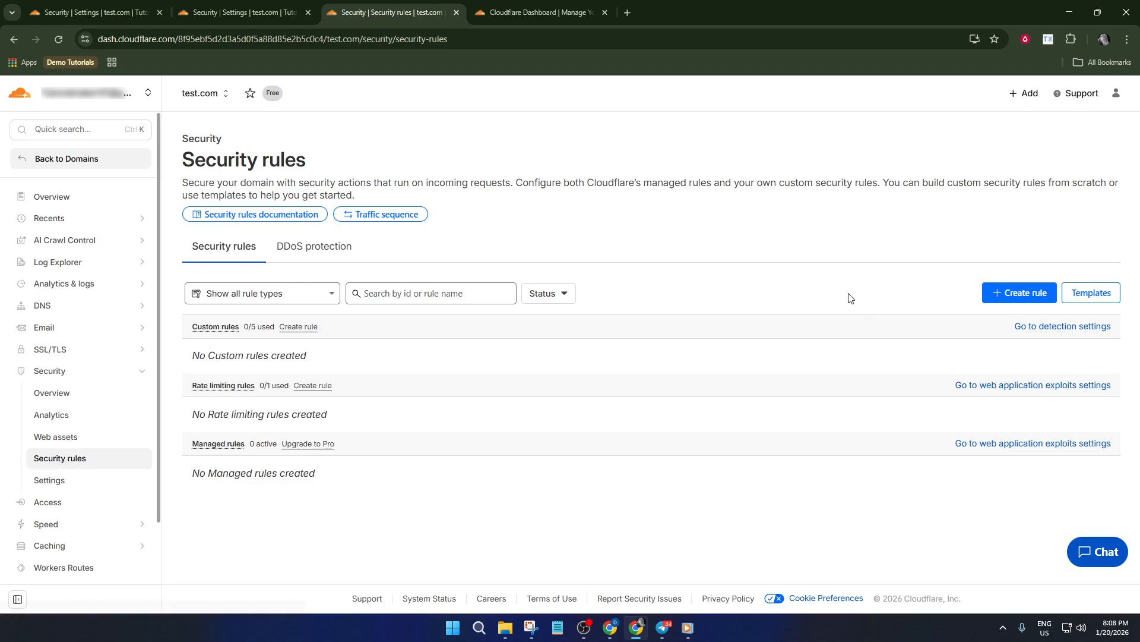
Start a new custom security rule and name it Whitelist IP
left_click(1013, 297)
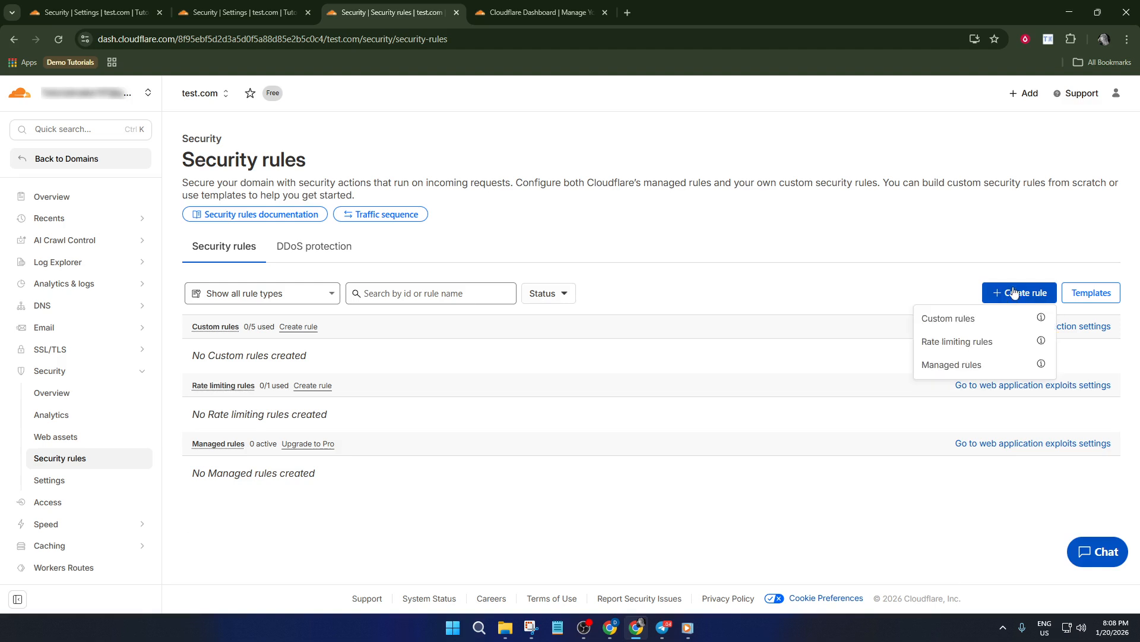
left_click(963, 323)
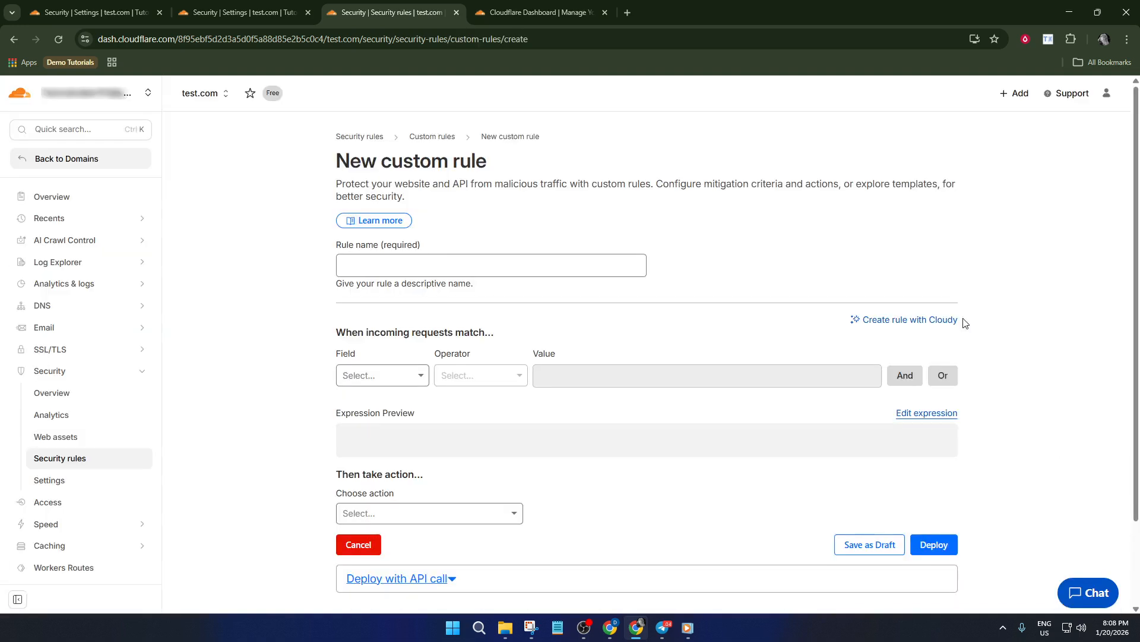
left_click(443, 265)
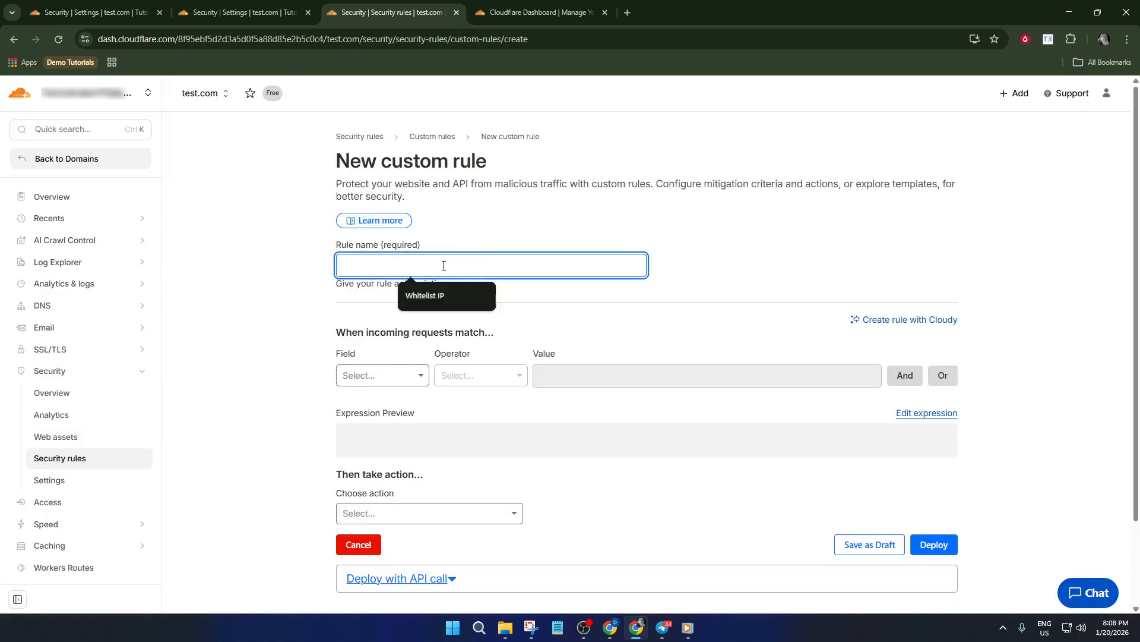
left_click(436, 295)
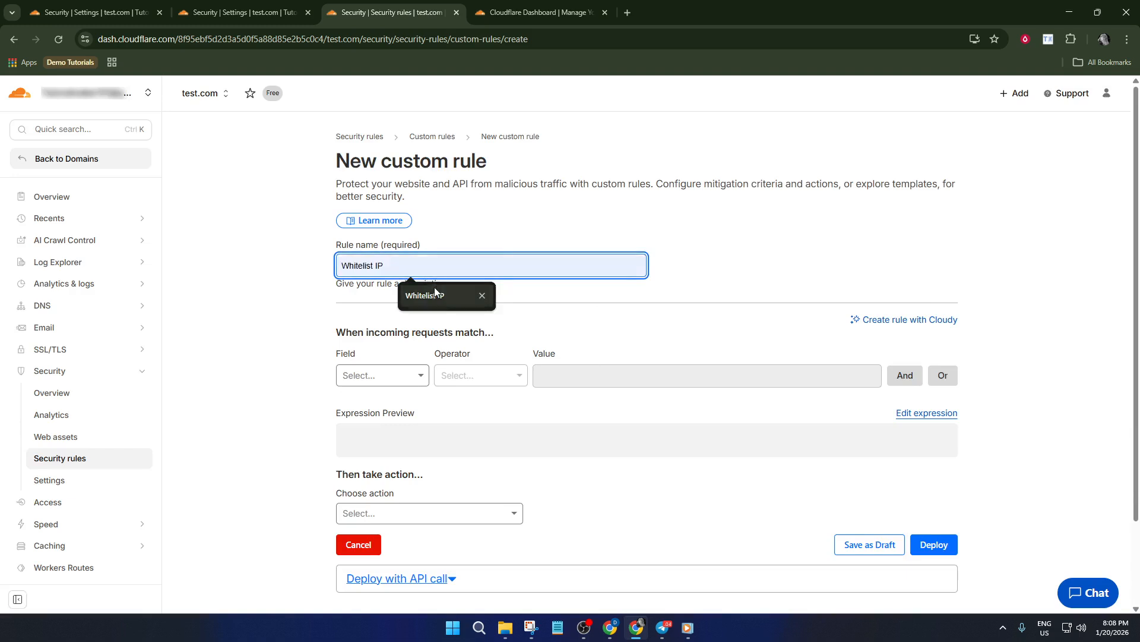
Set the match condition's field to IP Source Address in the custom rule
scroll(374, 291, "down", 2)
left_click(376, 277)
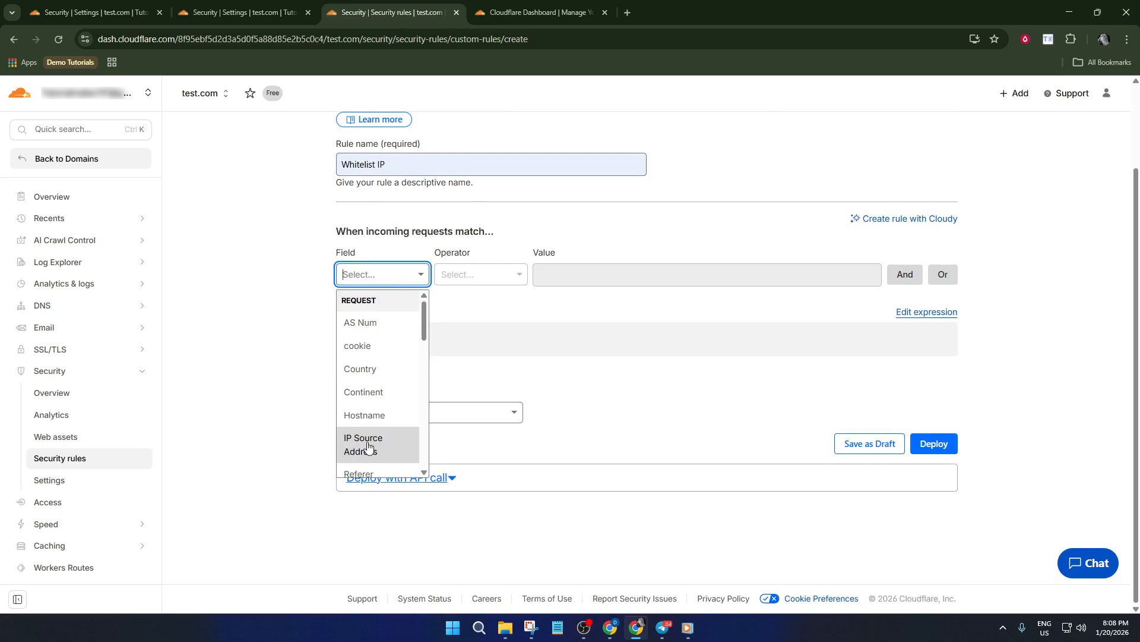
scroll(373, 442, "down", 2)
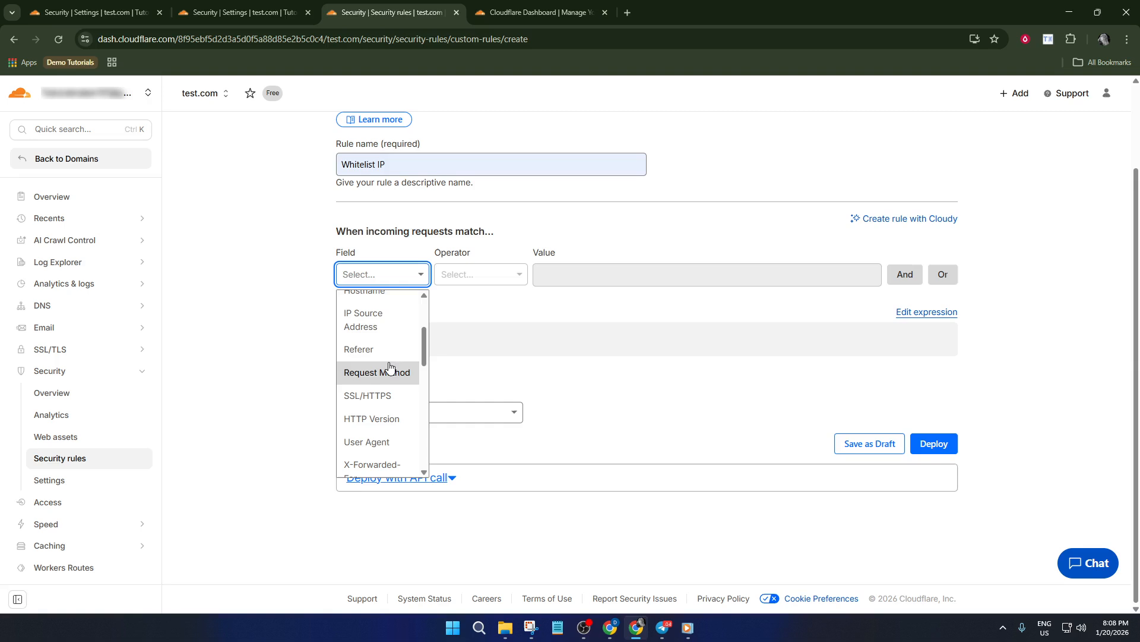
scroll(376, 355, "down", 2)
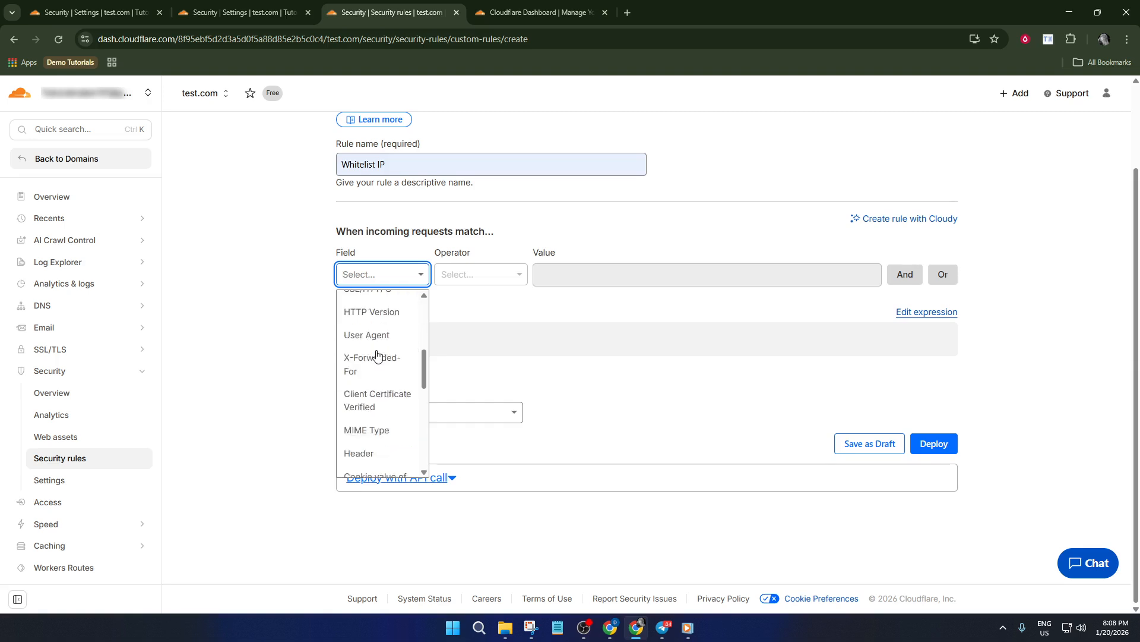
scroll(376, 355, "down", 5)
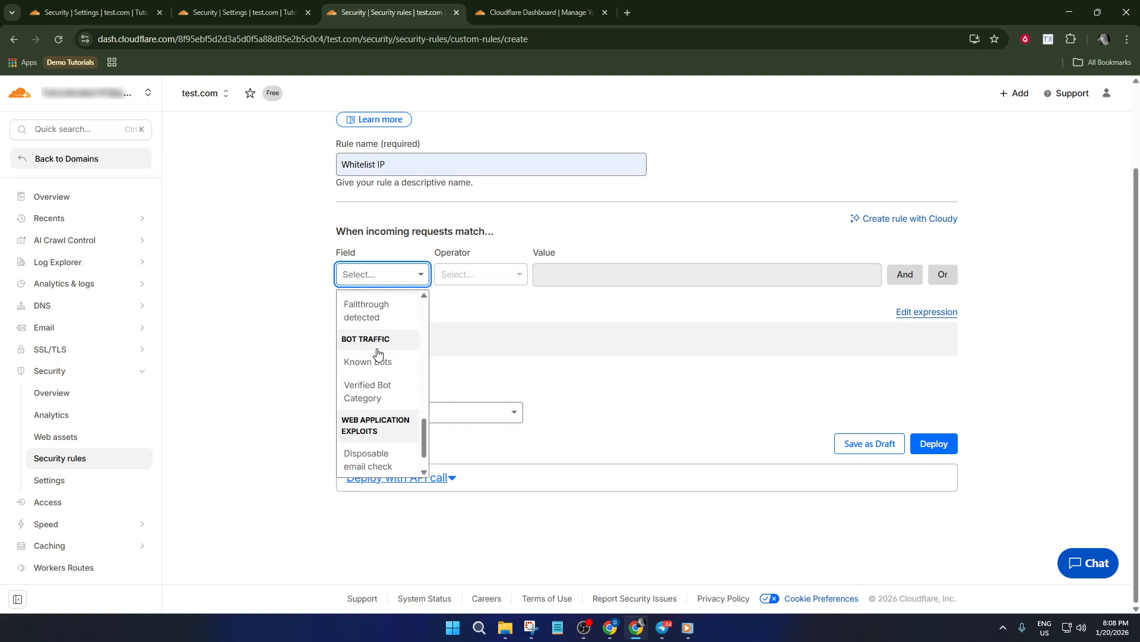
scroll(377, 354, "down", 1)
scroll(378, 354, "up", 7)
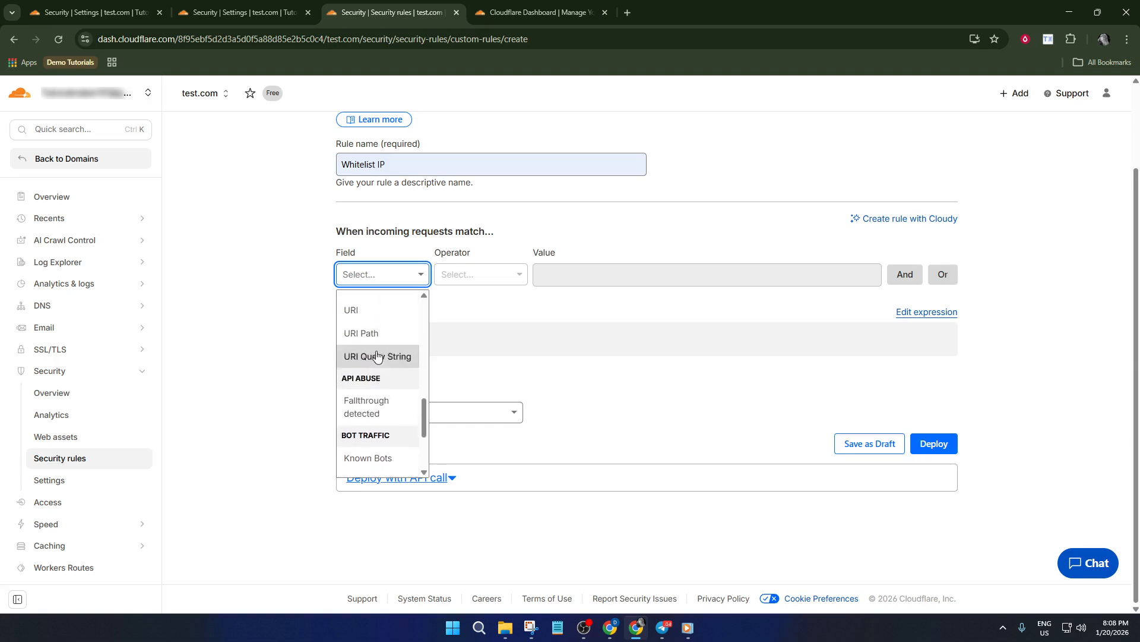
scroll(374, 357, "up", 5)
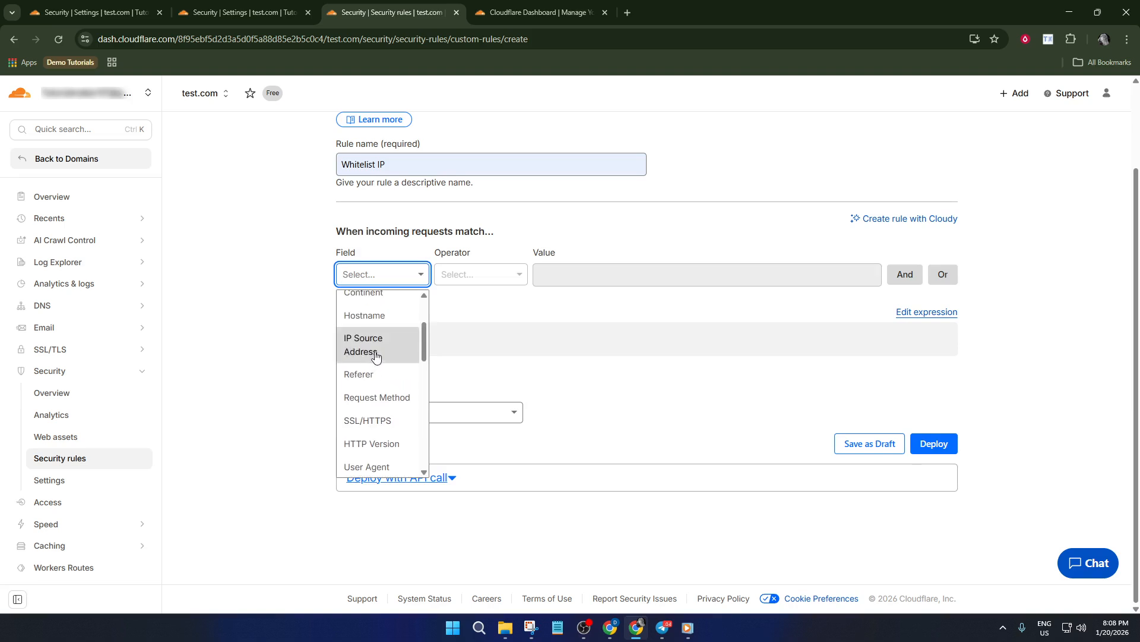
left_click(374, 359)
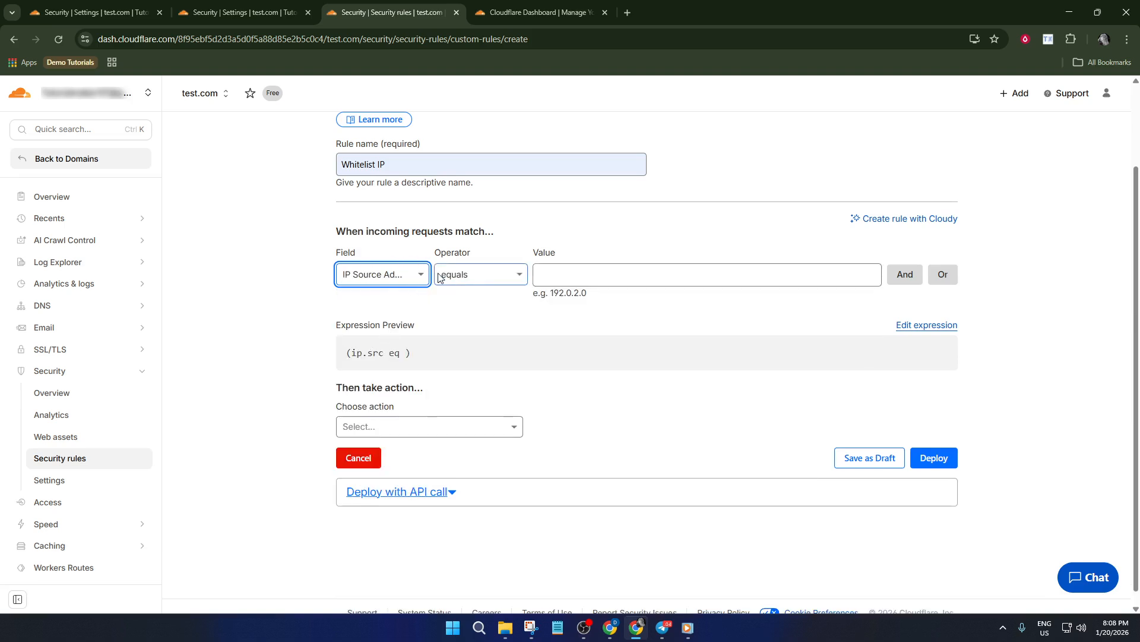
Keep the equals operator and set the condition's value to 192.032.03.02
left_click(479, 278)
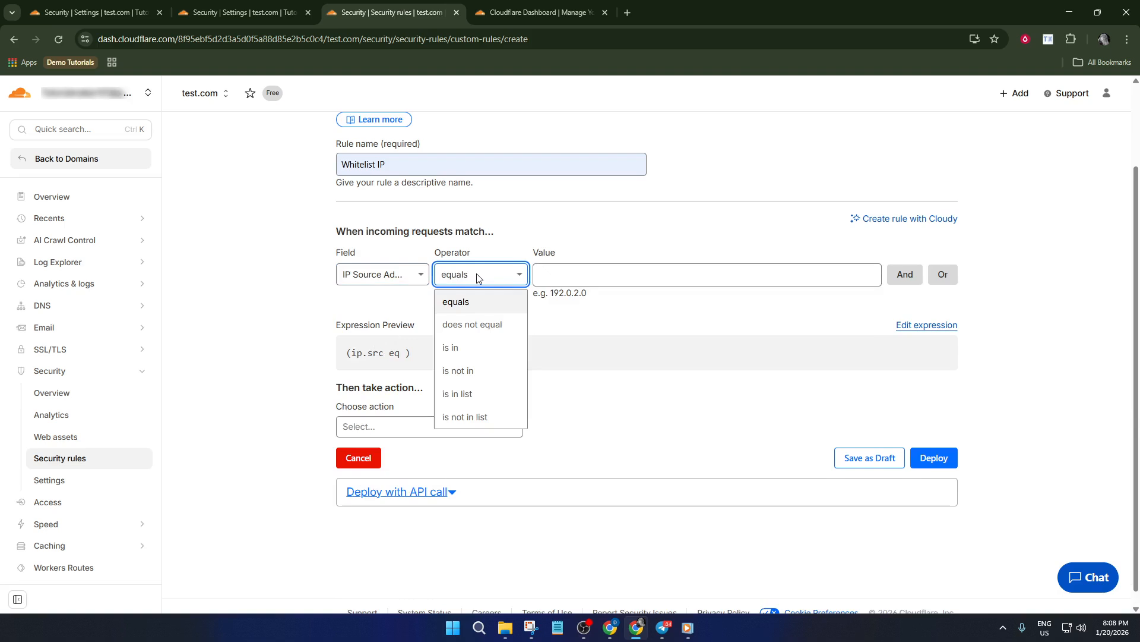
left_click(478, 277)
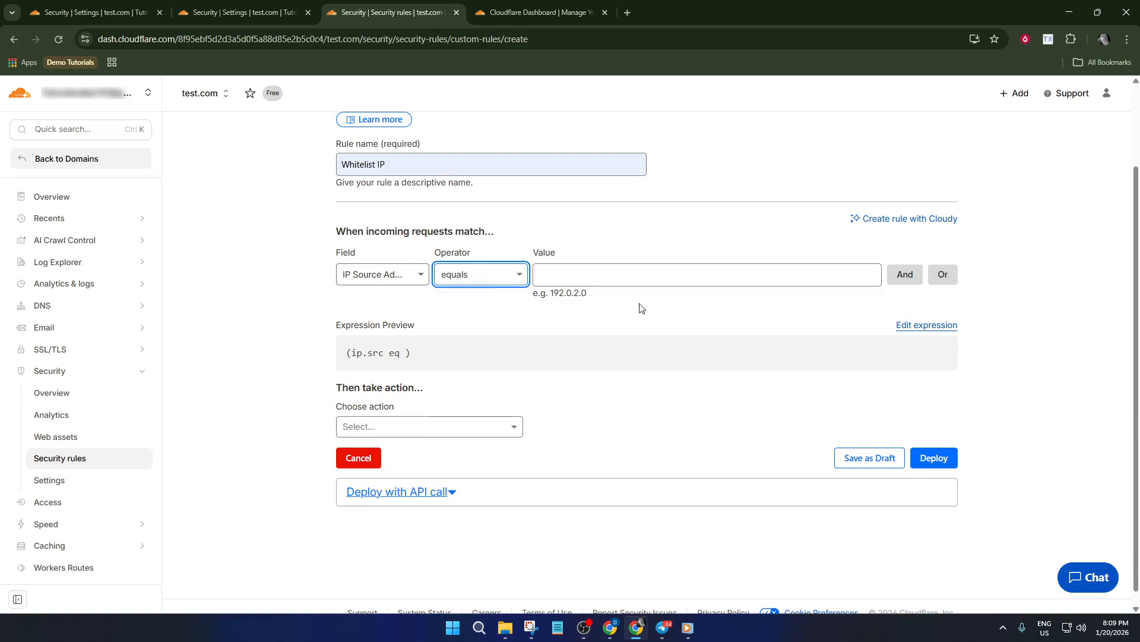
left_click(639, 275)
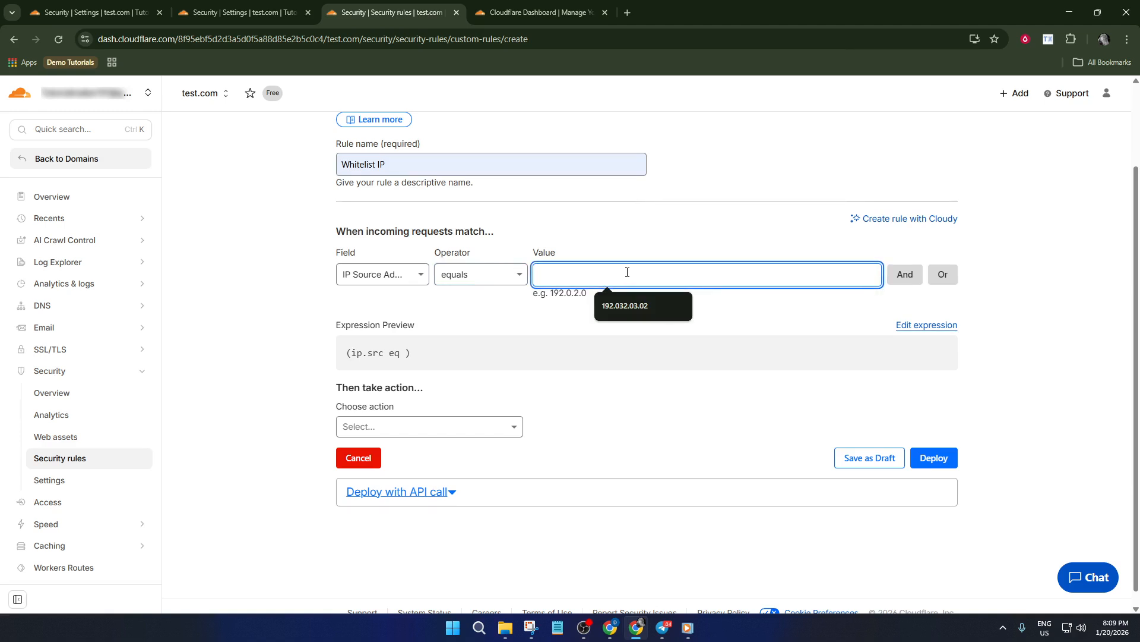
left_click(624, 304)
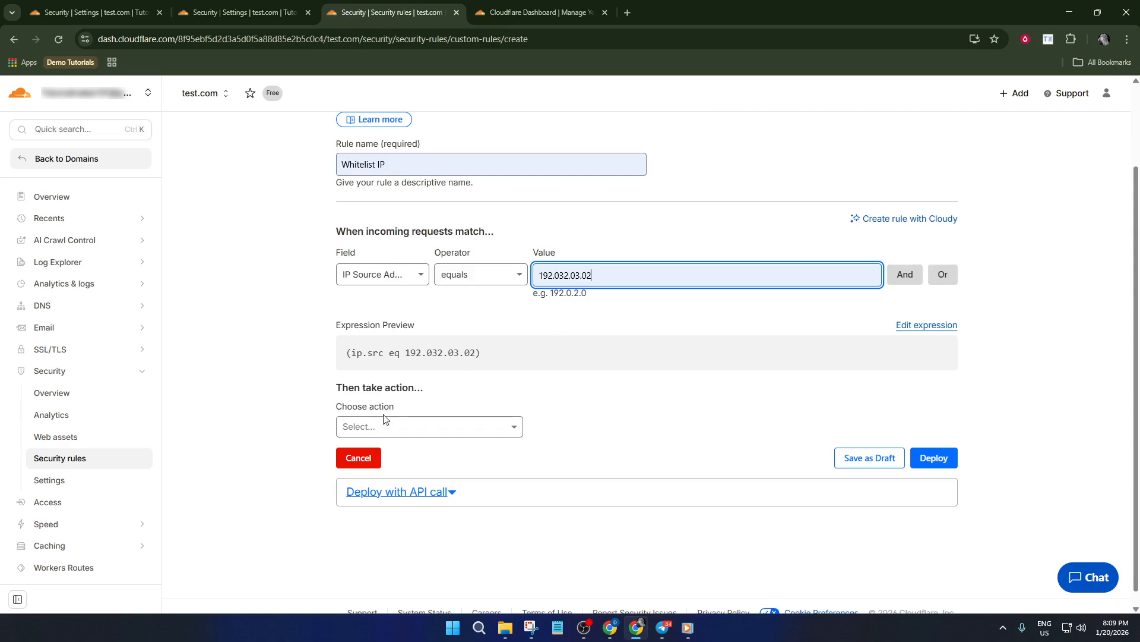
Set the action for matching requests to Skip
left_click(414, 428)
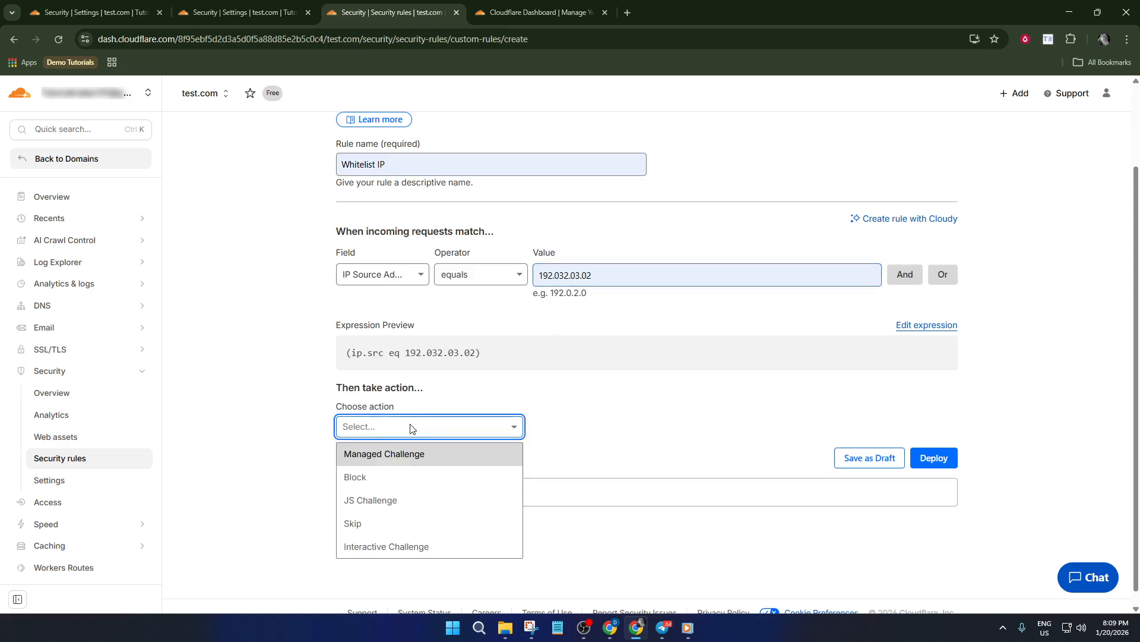
left_click(402, 522)
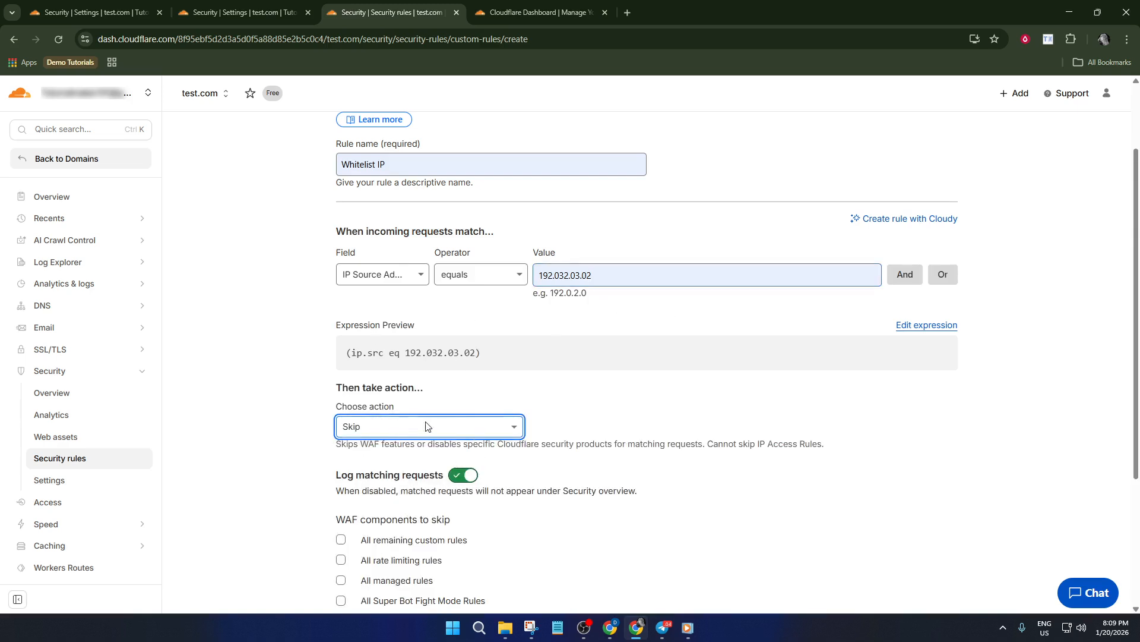
scroll(428, 428, "down", 2)
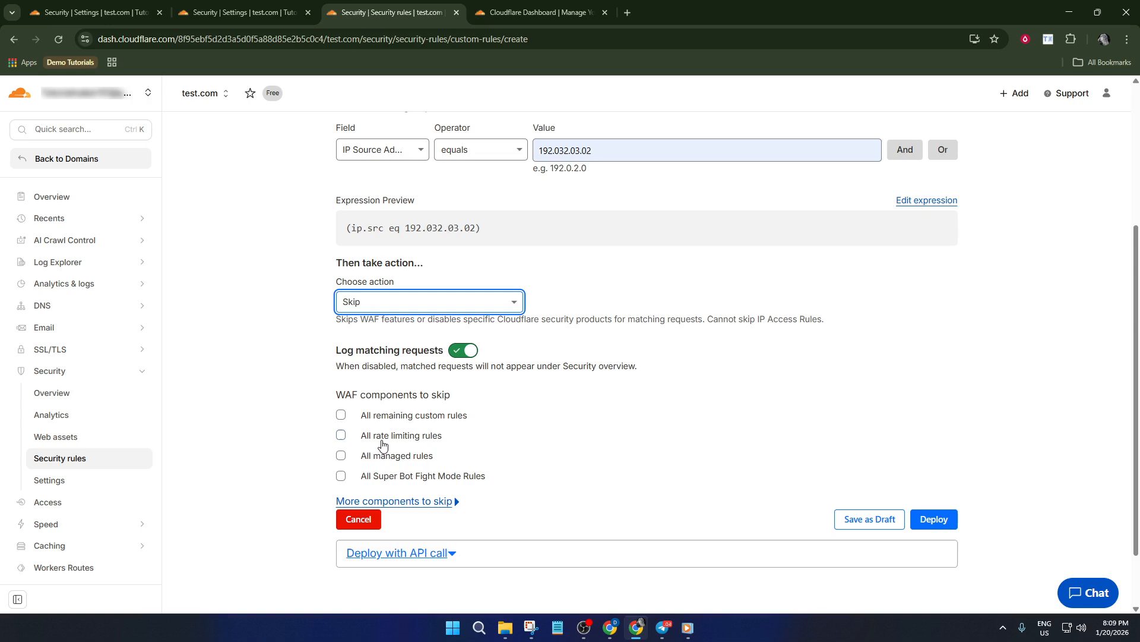
Select all managed rules, remaining custom rules, rate limiting rules and Super Bot Fight Mode Rules as WAF components to skip
left_click(359, 461)
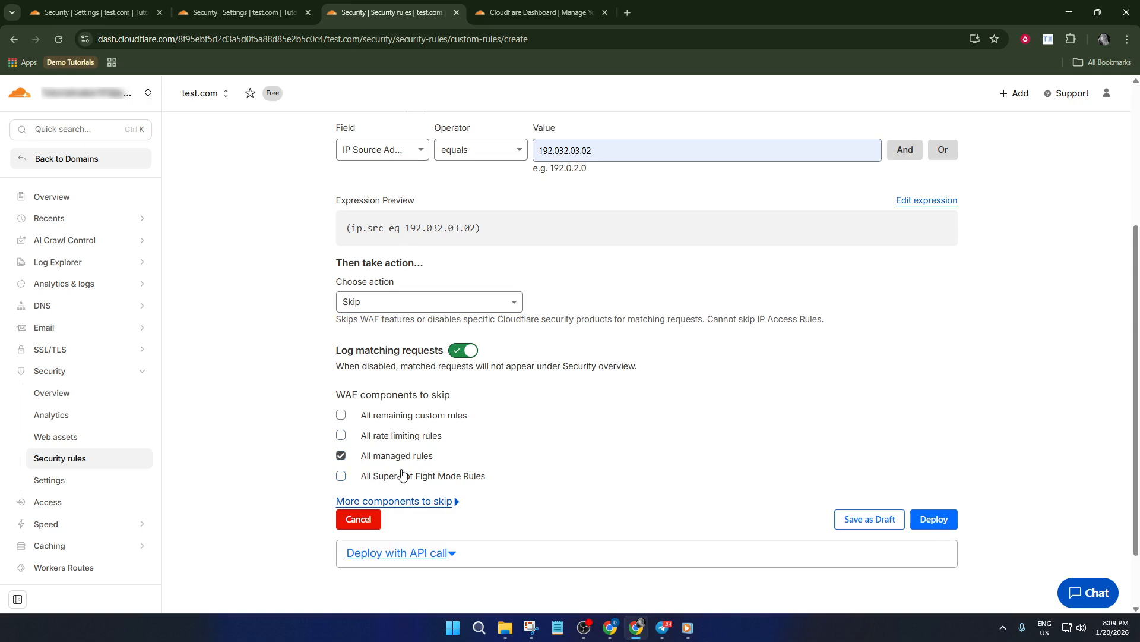
scroll(398, 483, "down", 1)
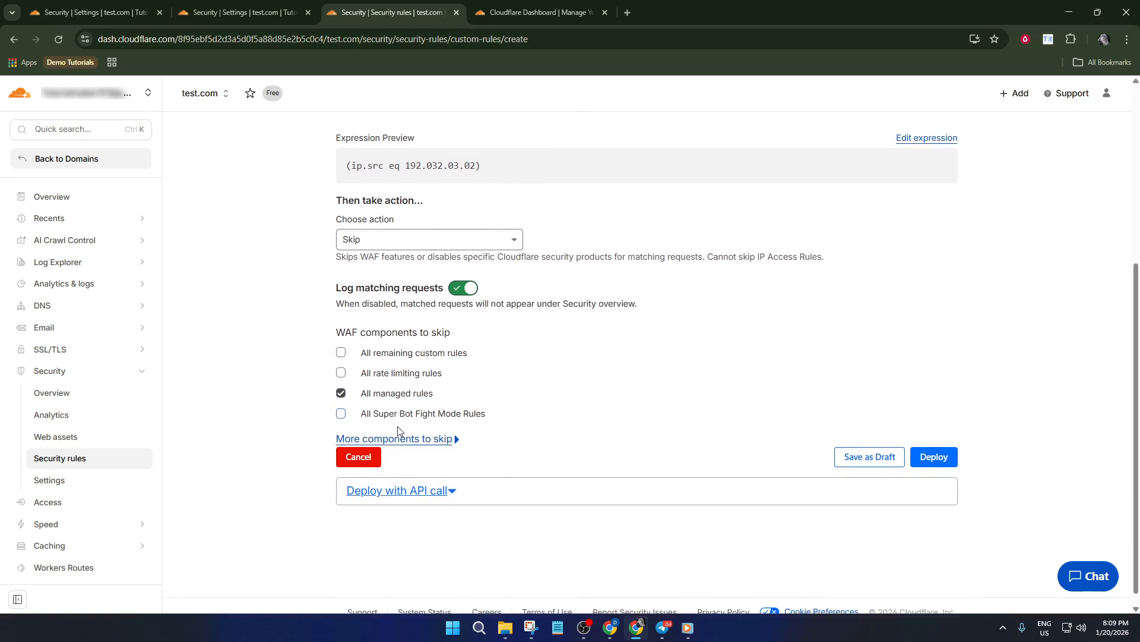
left_click(342, 354)
left_click(342, 372)
left_click(341, 413)
scroll(398, 392, "up", 1)
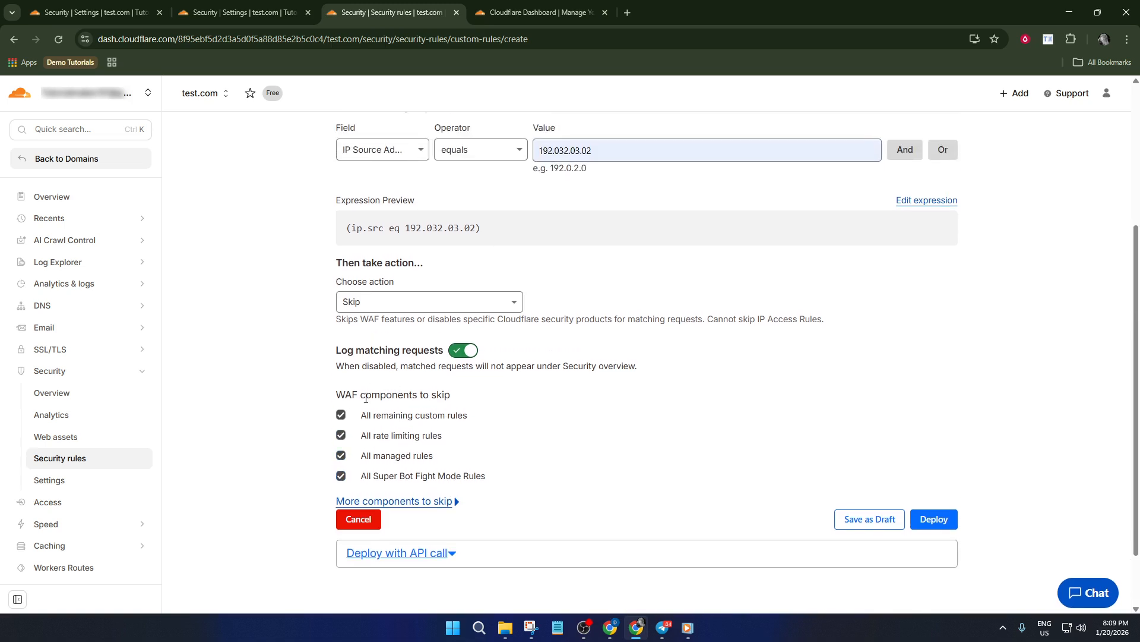
Try the Managed Challenge, Block and JS Challenge actions in turn, and set the rule's action back to Skip
left_click(407, 306)
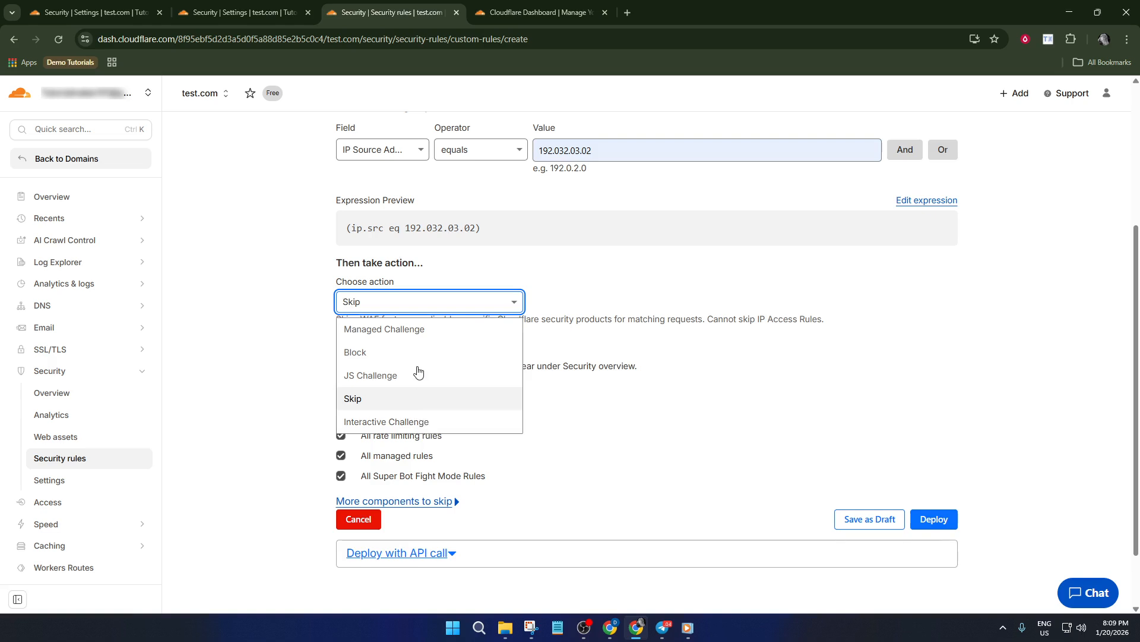
left_click(406, 328)
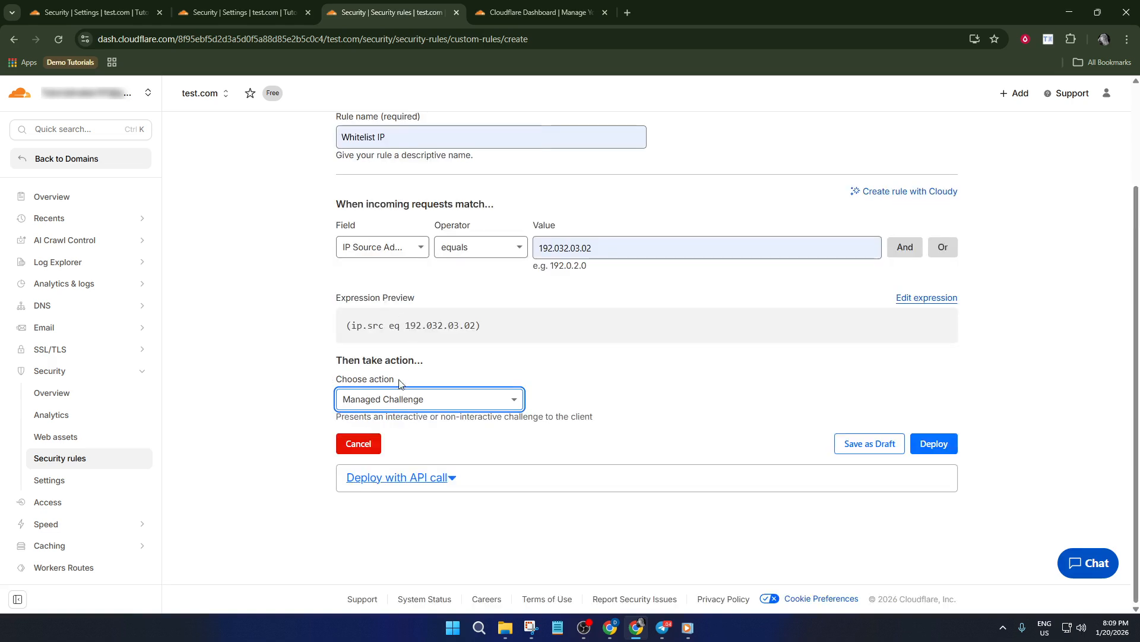
left_click(404, 396)
left_click(407, 453)
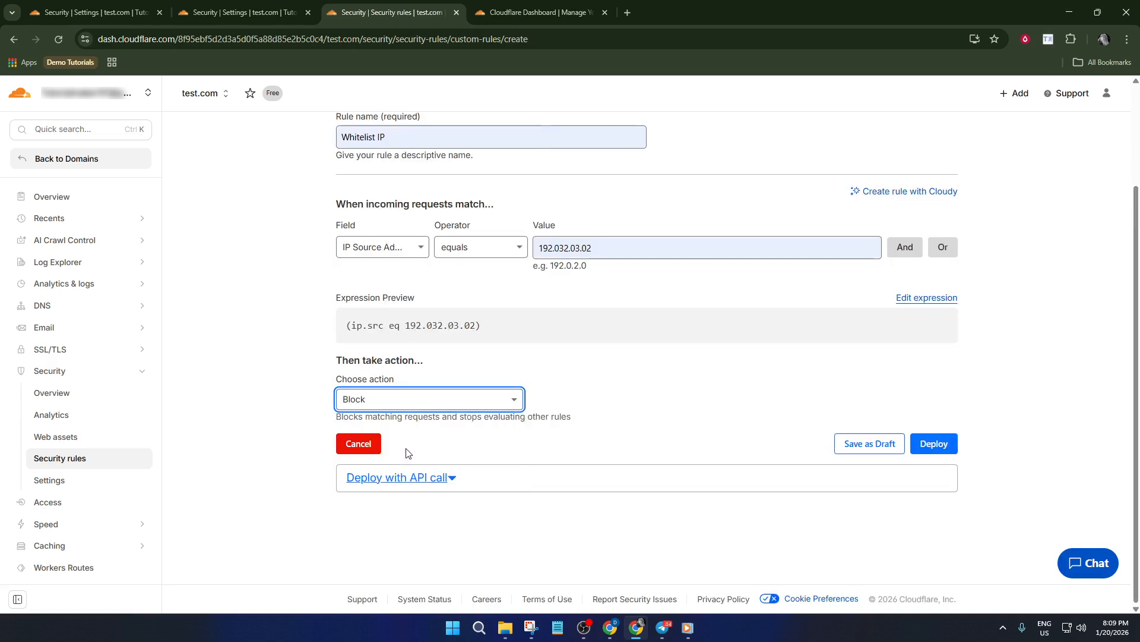
left_click(440, 401)
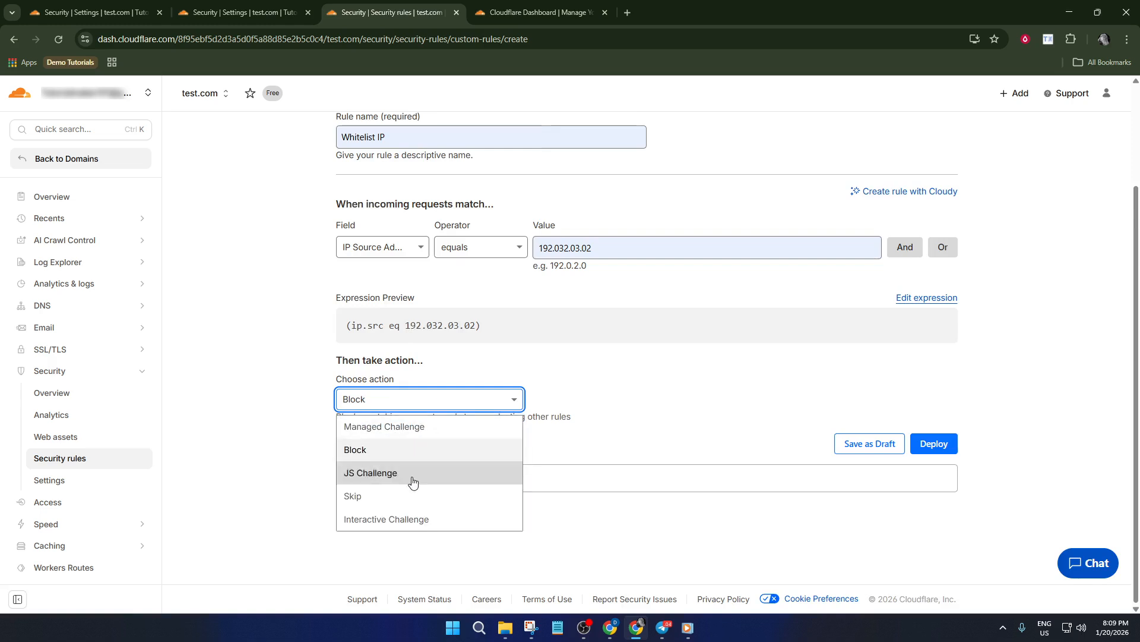
left_click(412, 475)
left_click(422, 398)
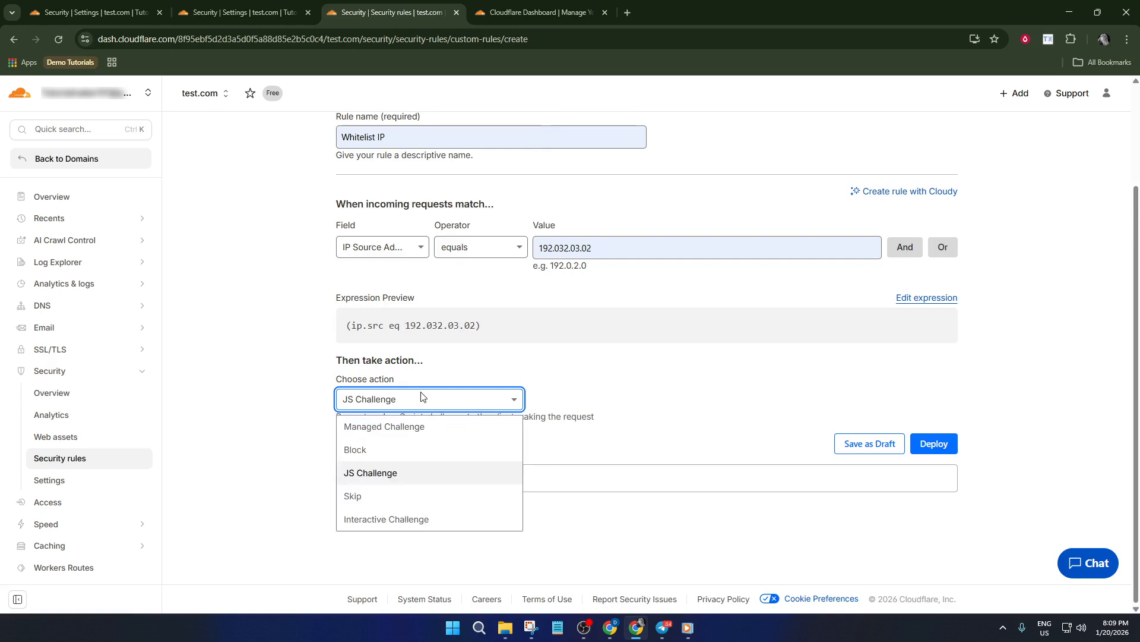
left_click(399, 495)
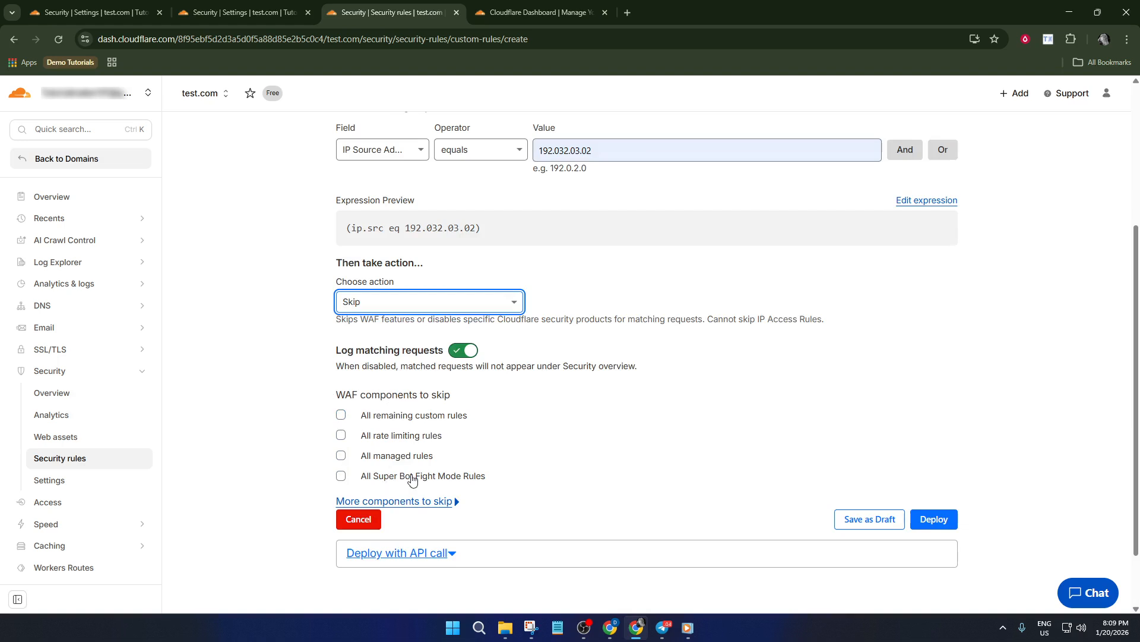
scroll(512, 429, "down", 1)
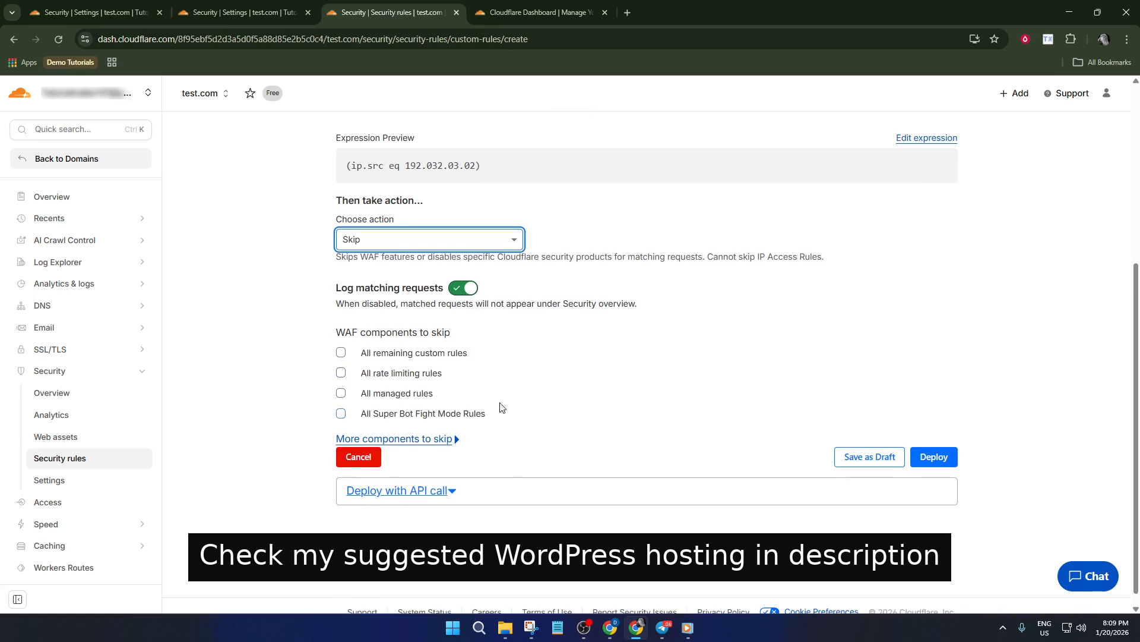